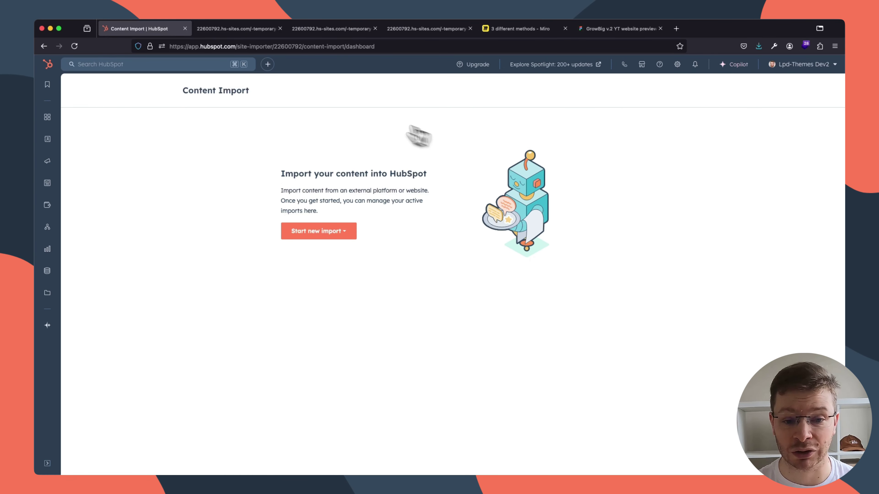
Return to the blog settings and create an English blog named "blog" with the meta description "blog"
click(43, 46)
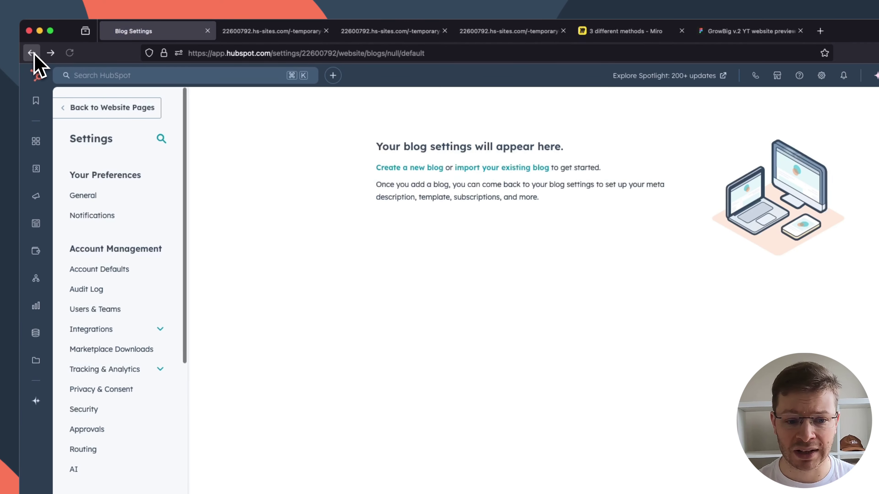
click(409, 167)
click(405, 168)
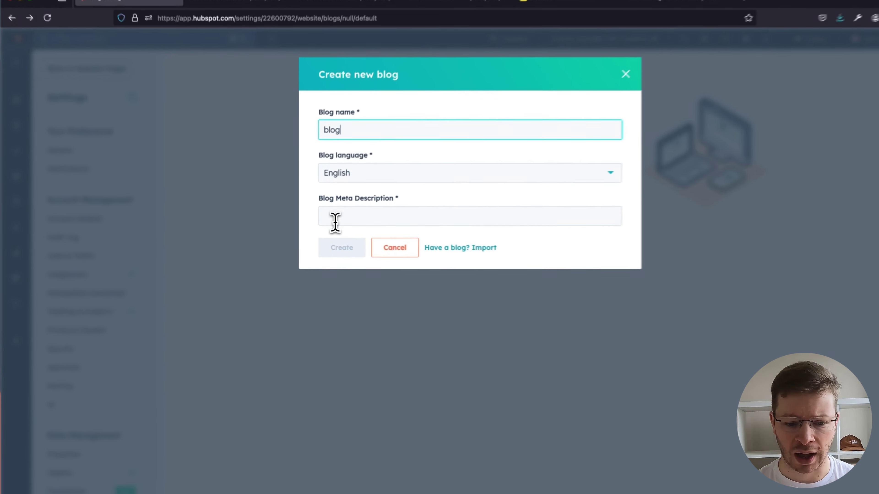
click(335, 222)
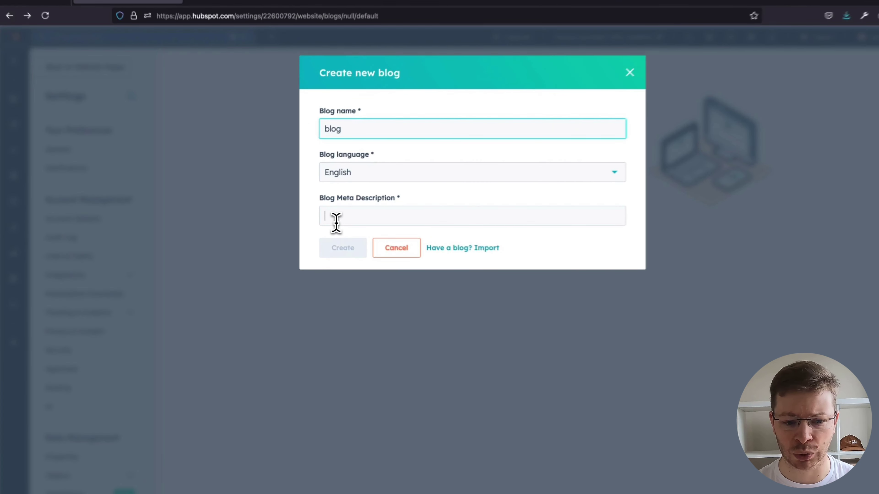
text(blog)
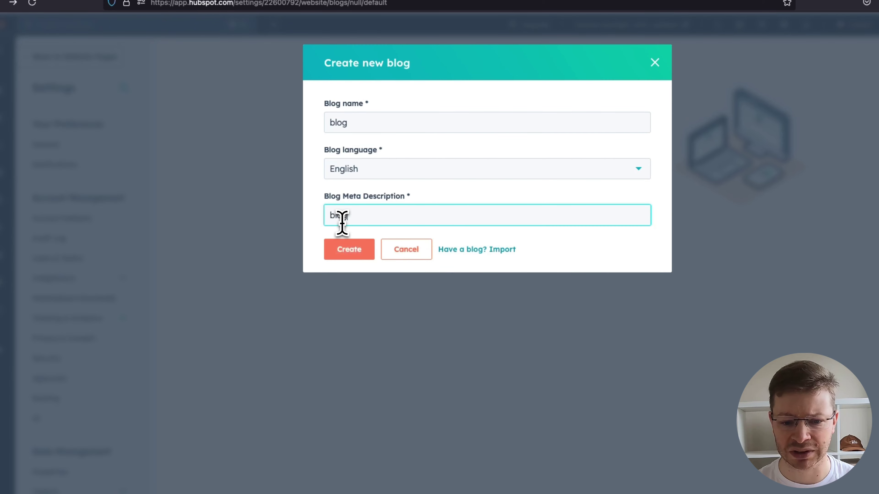
click(350, 255)
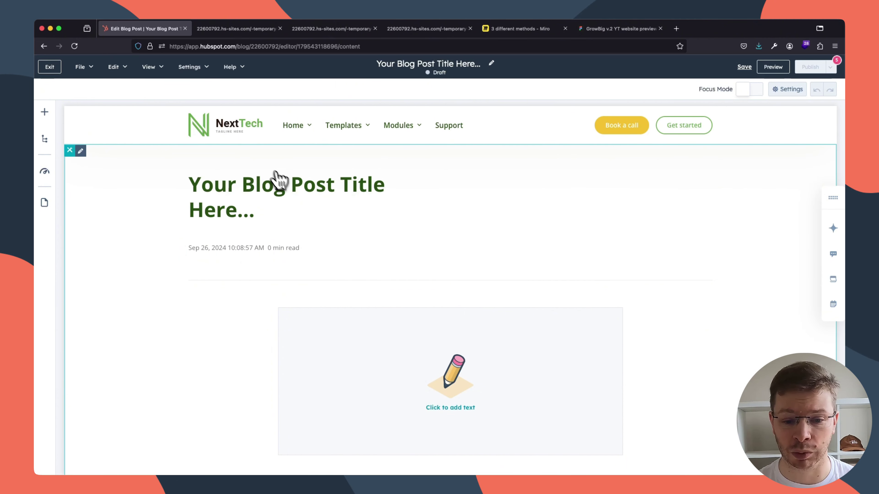
Exit the draft post and open the template settings of the blog named "blog"
click(49, 66)
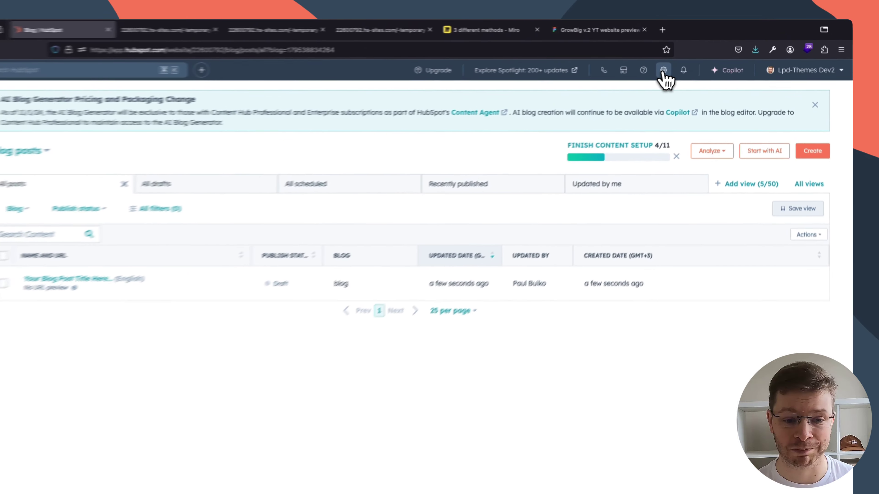
click(677, 64)
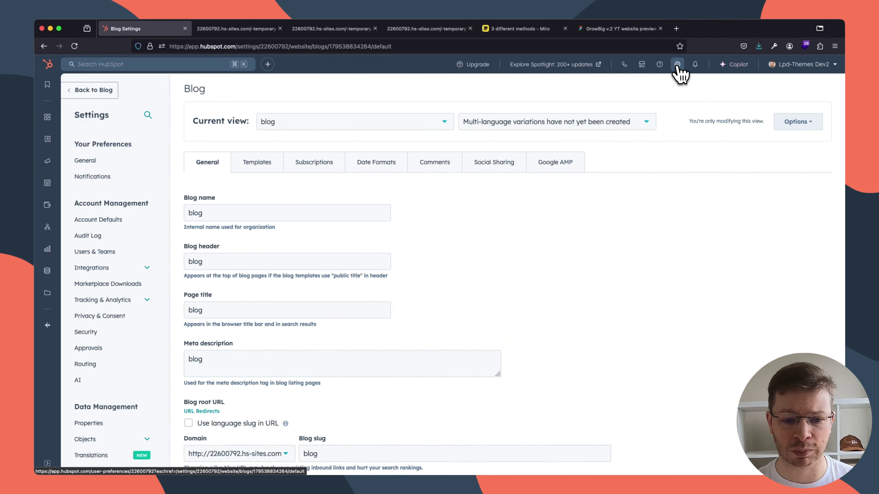
scroll(151, 215, down, 9)
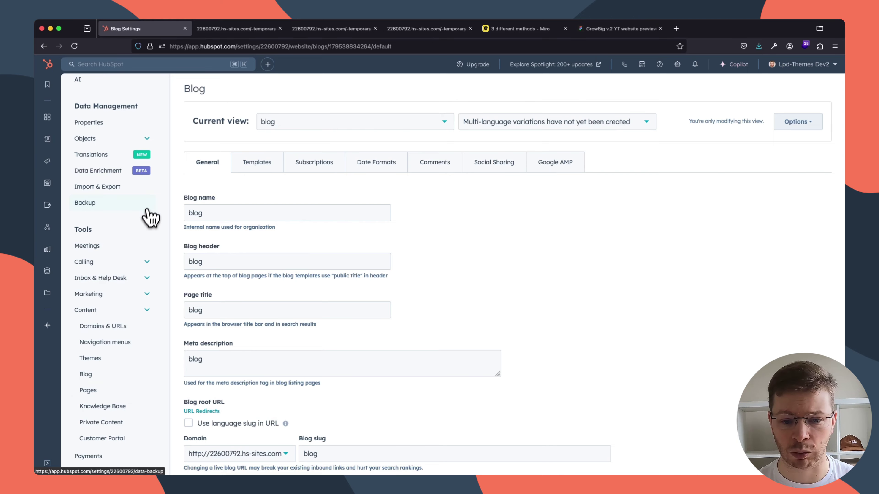
scroll(92, 372, up, 10)
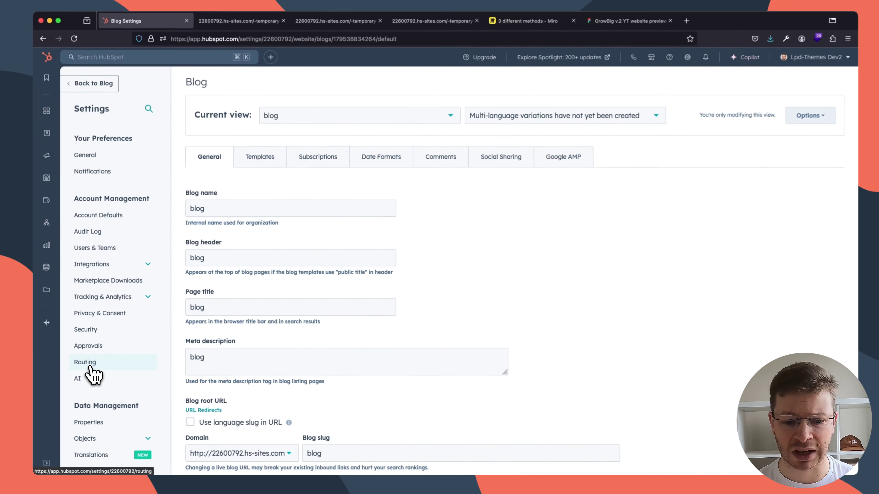
click(264, 162)
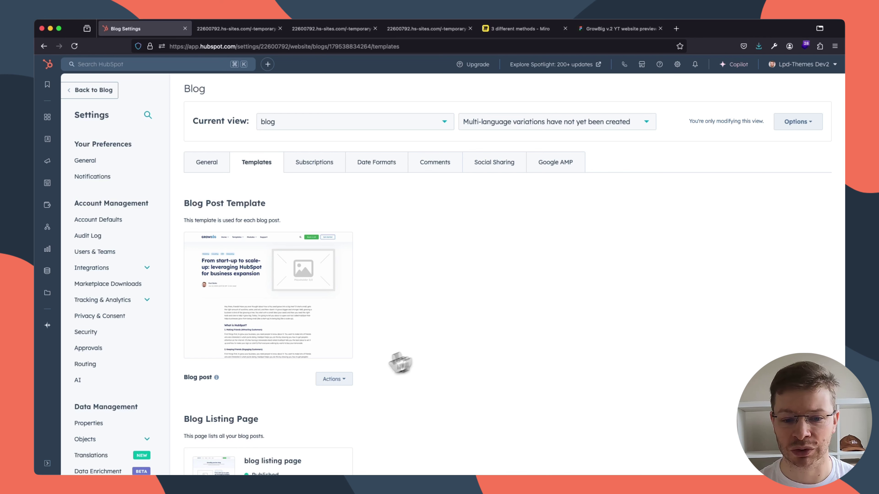
Change the blog post template to Blog post from the GrowBig Free XYZ child theme
mouse_move(216, 377)
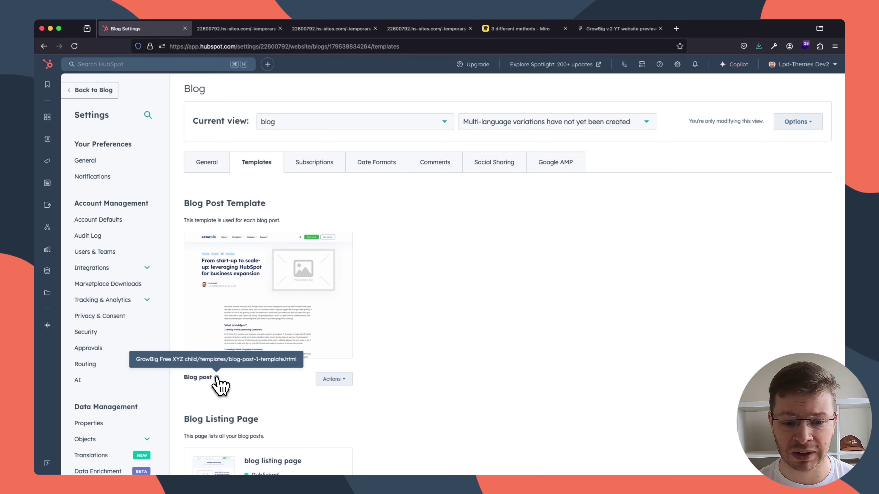
click(344, 379)
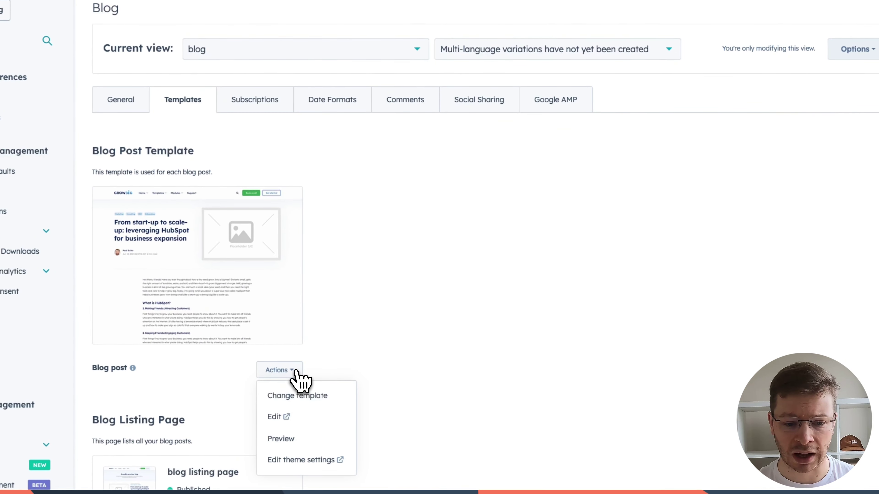
click(301, 397)
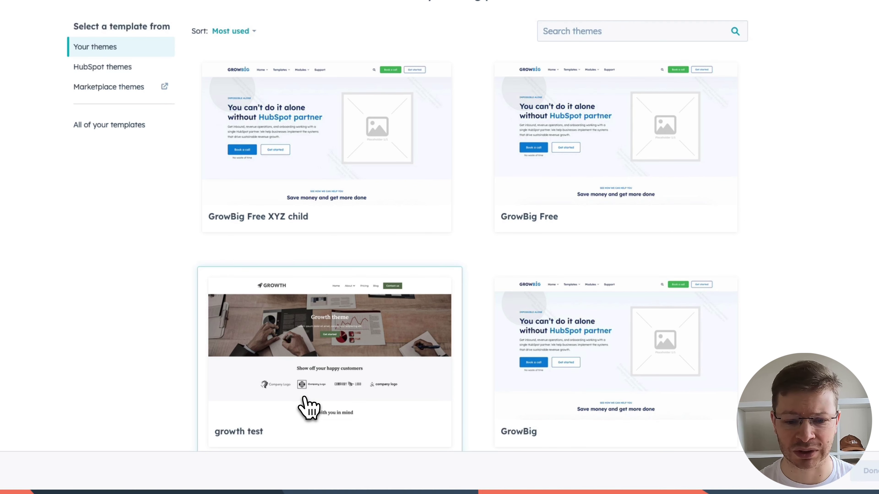
click(348, 222)
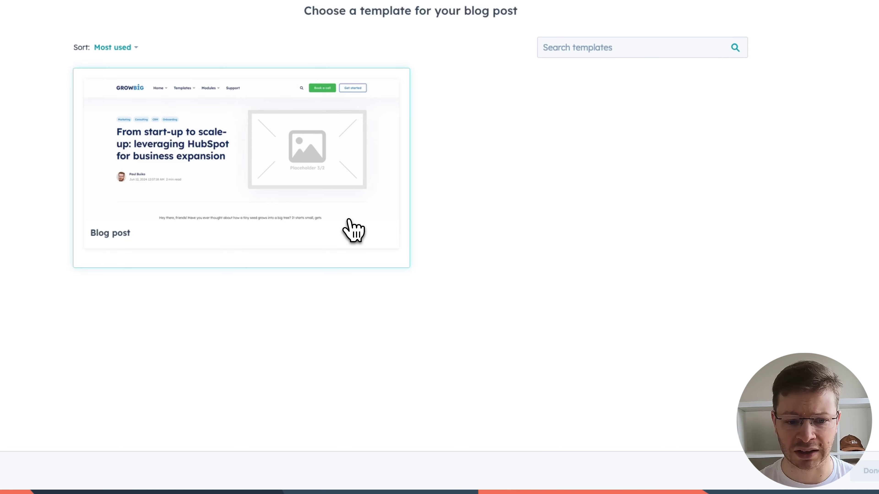
click(349, 223)
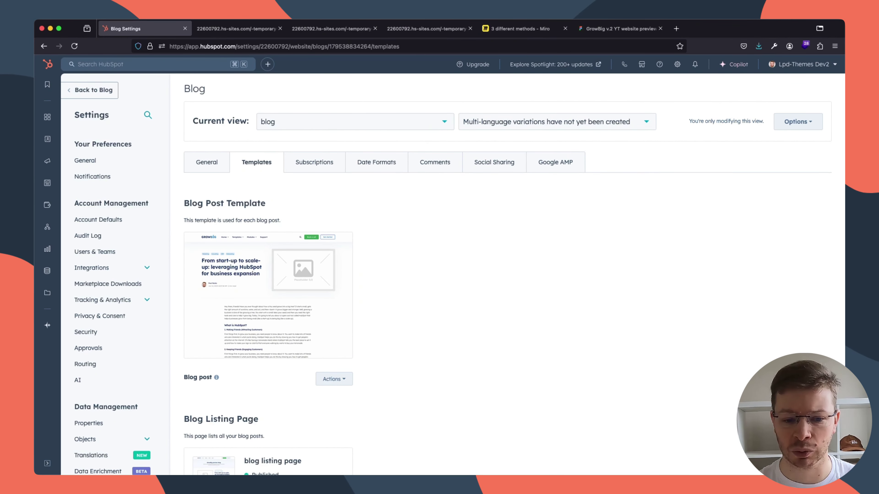
Open the blog listing page's details and start choosing a different template for it
scroll(406, 367, down, 5)
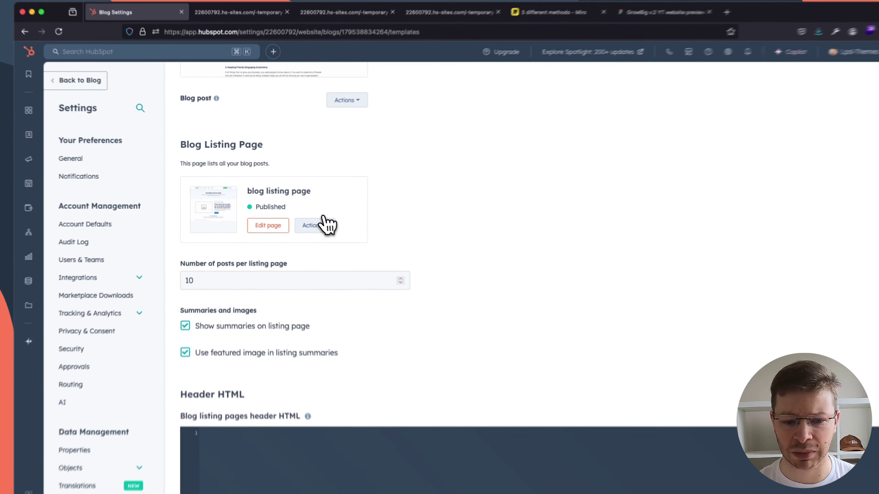
click(325, 225)
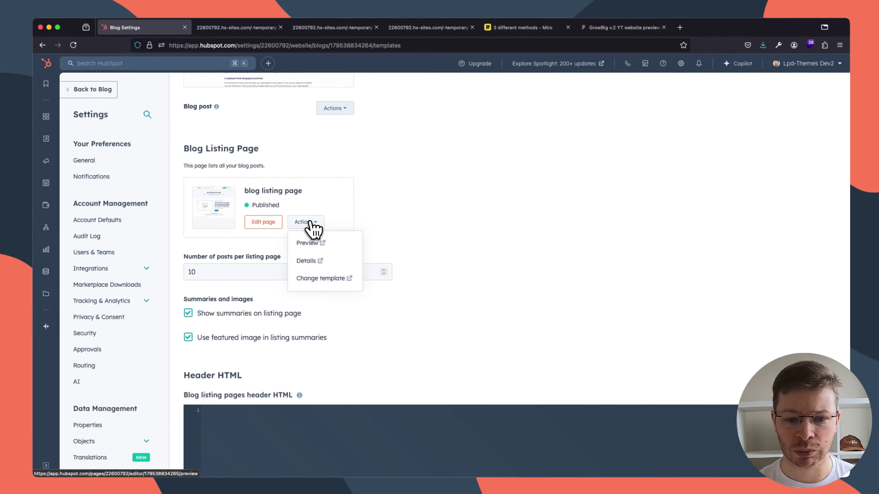
click(306, 260)
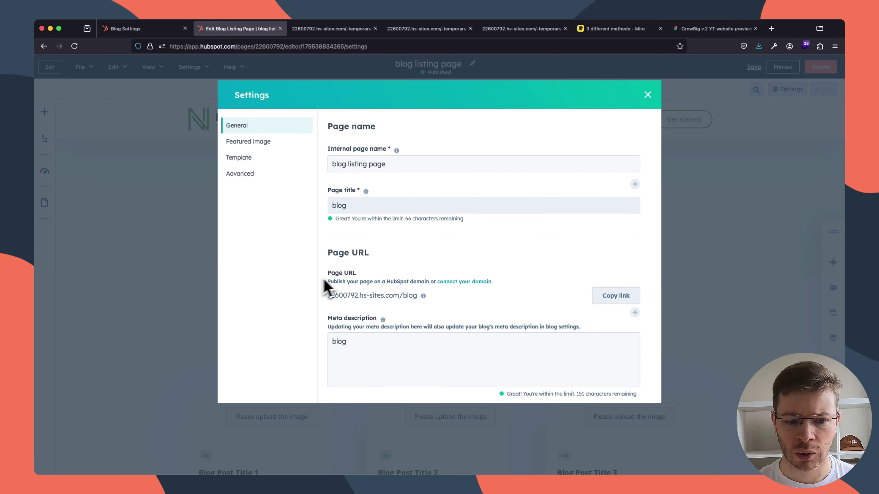
scroll(369, 281, down, 15)
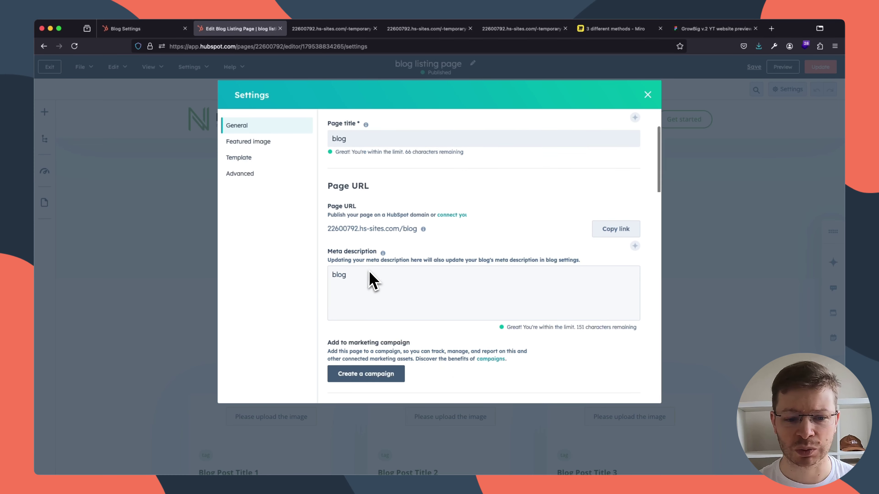
scroll(372, 281, up, 1)
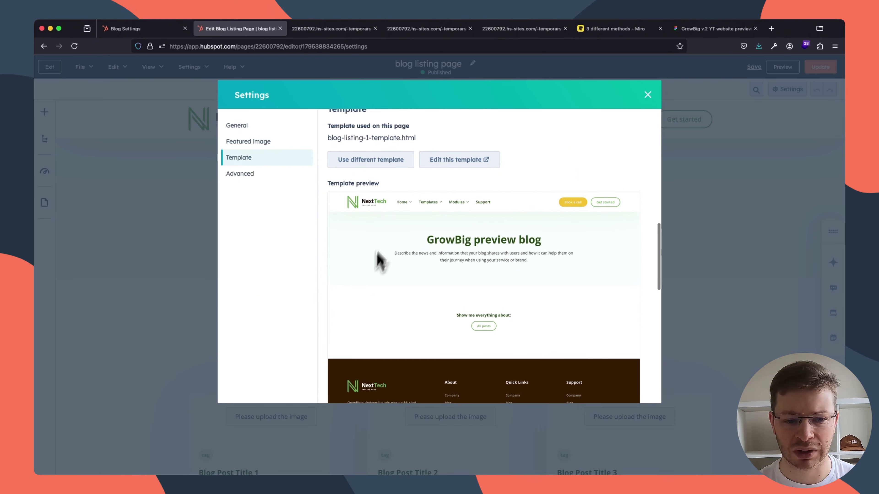
click(392, 162)
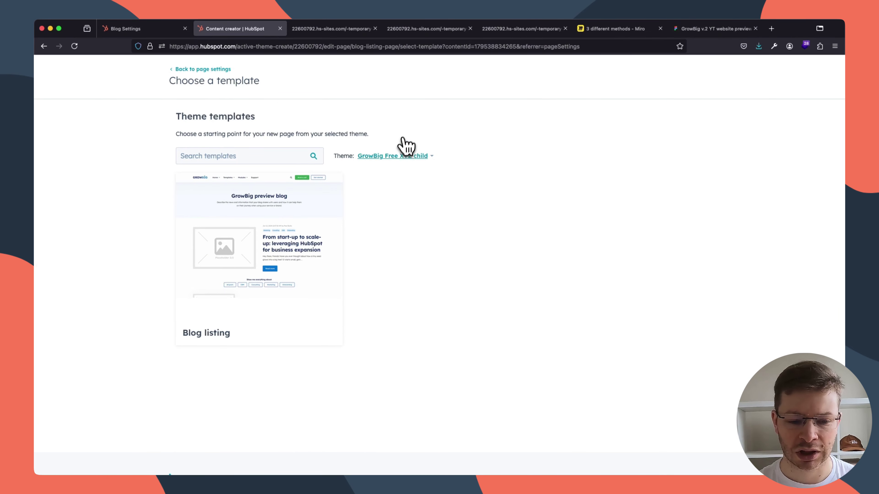
Browse the available themes and apply the Blog listing template from GrowBig Free XYZ child to the listing page
click(398, 156)
click(396, 173)
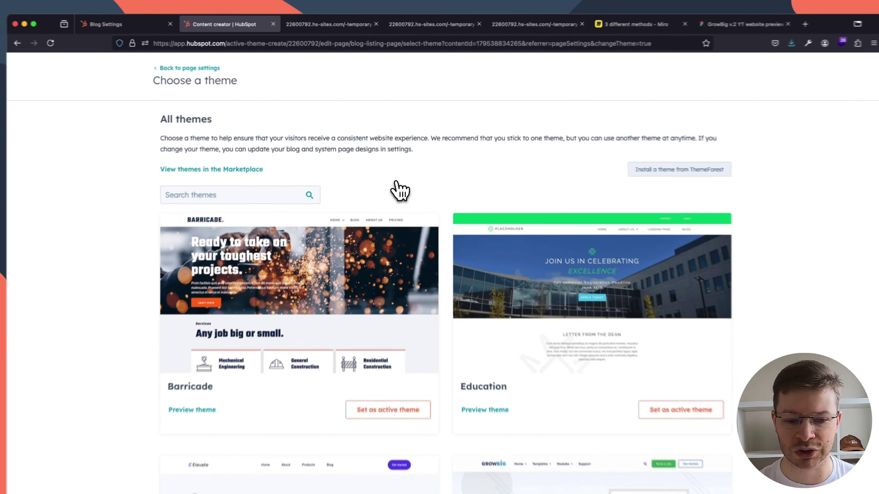
scroll(408, 197, down, 5)
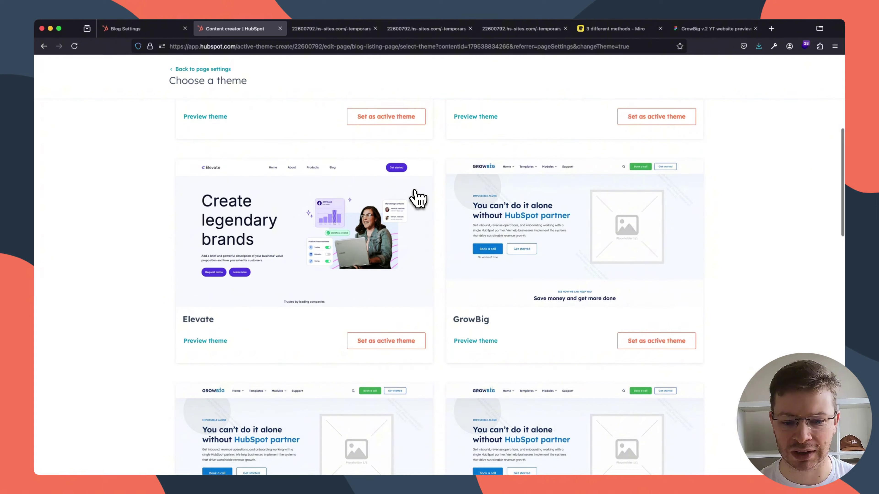
scroll(418, 199, down, 5)
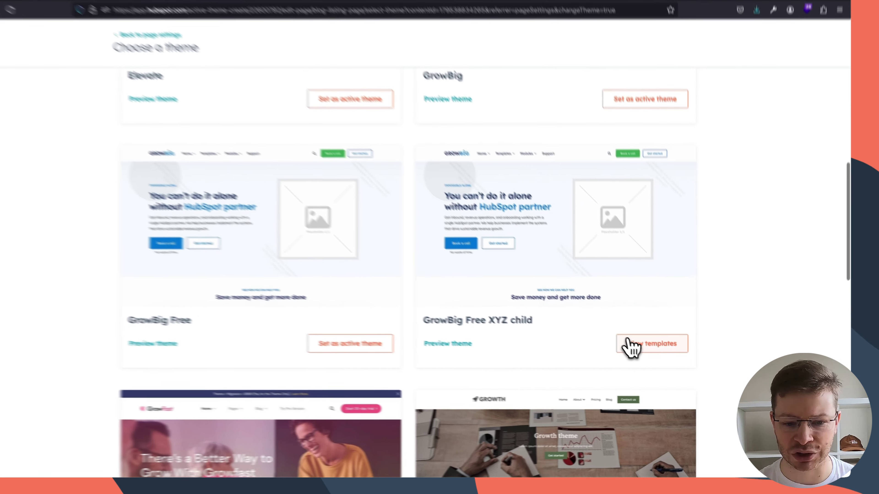
click(643, 352)
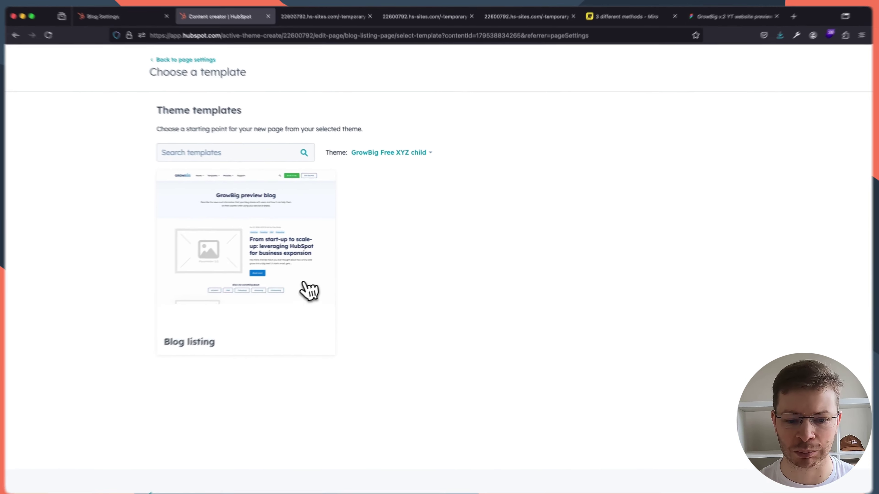
click(309, 290)
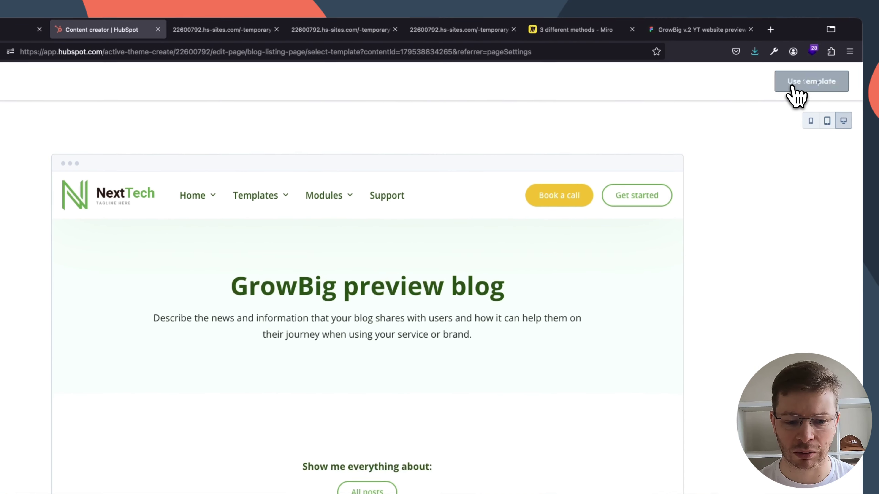
click(793, 86)
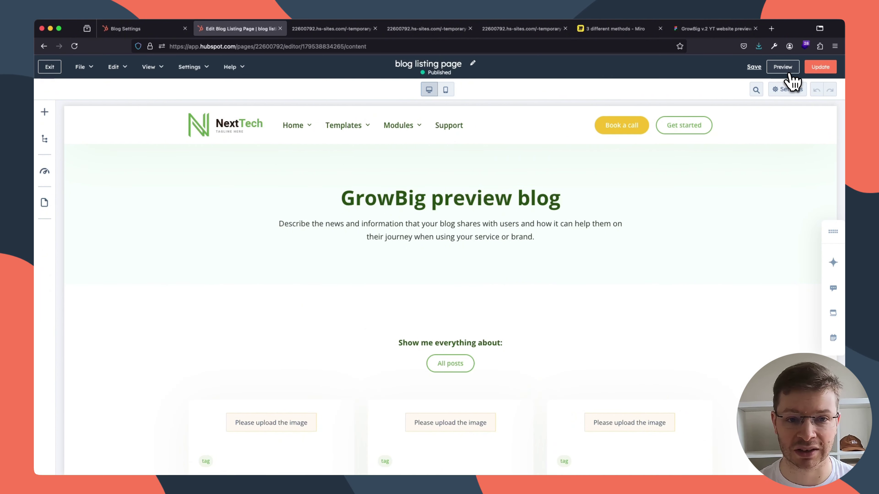
Exit the listing page editor, go to the blog posts and create an English post in "blog"
click(49, 66)
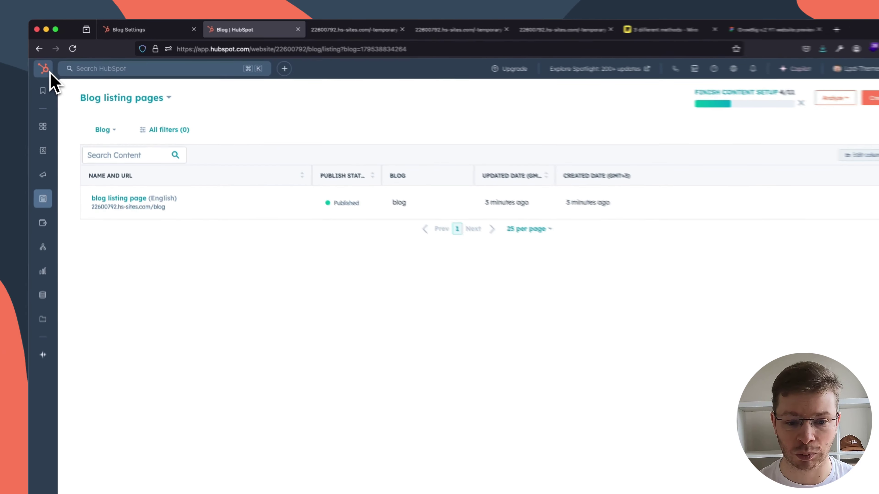
click(114, 98)
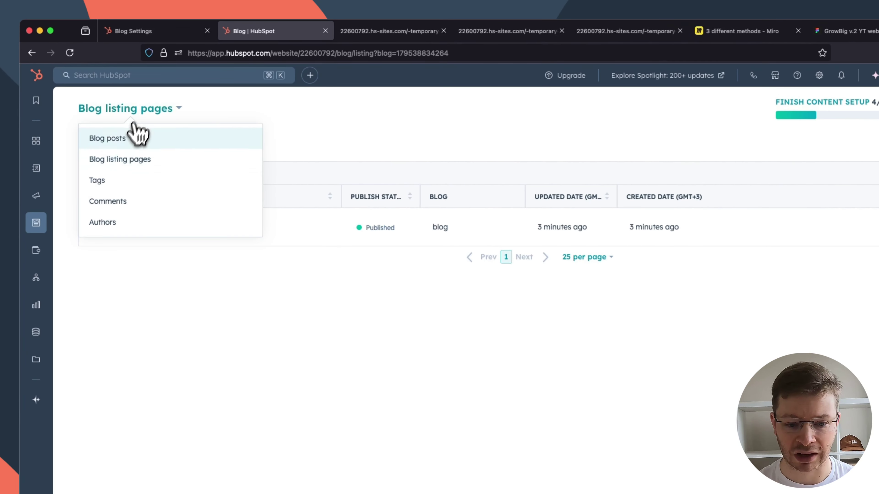
click(117, 140)
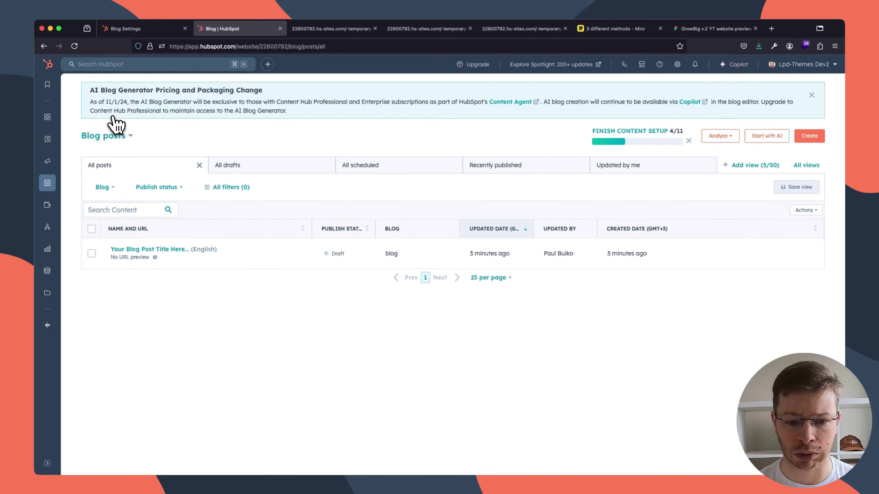
click(816, 137)
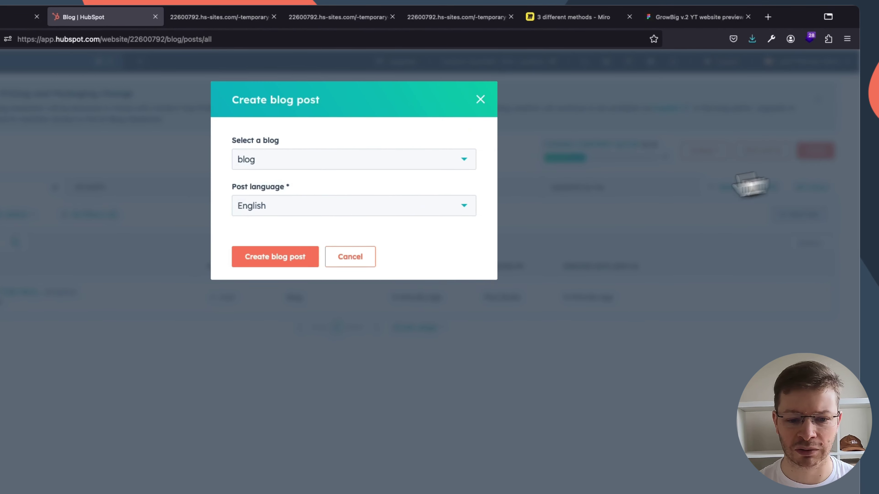
click(256, 257)
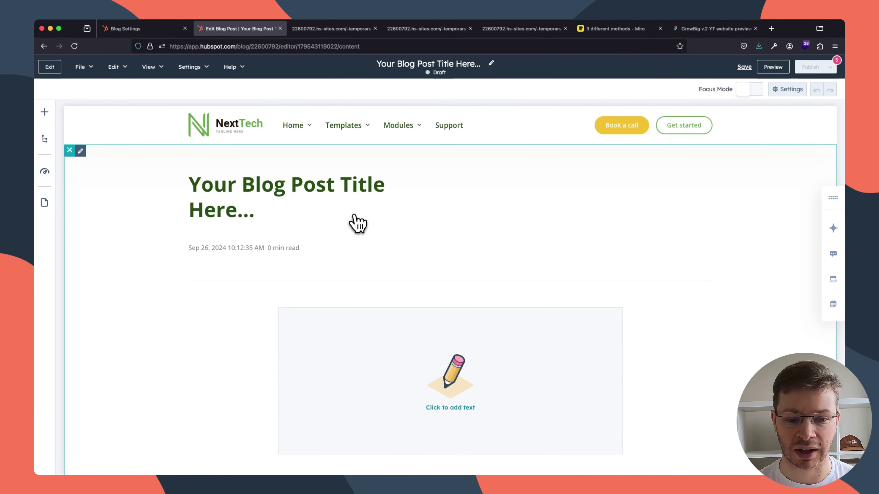
Title the blog post "this is my first blog post" and enter "this is my content" as its body text
click(413, 64)
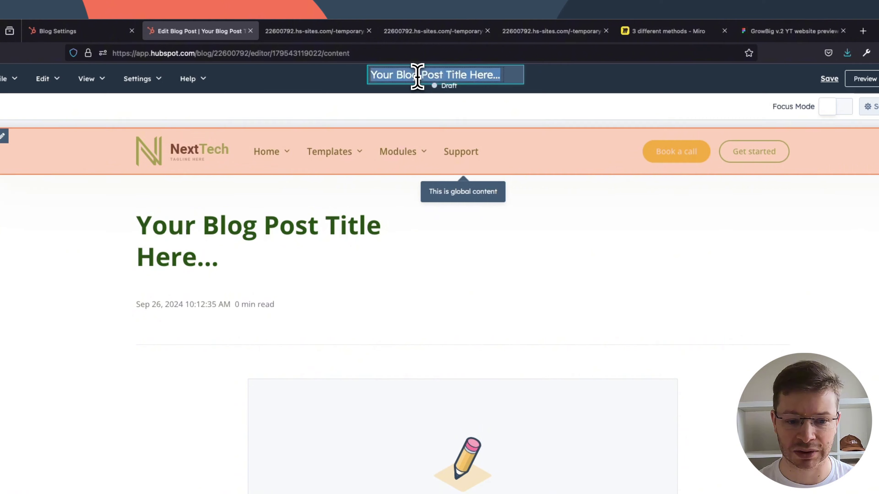
text(this is my fir)
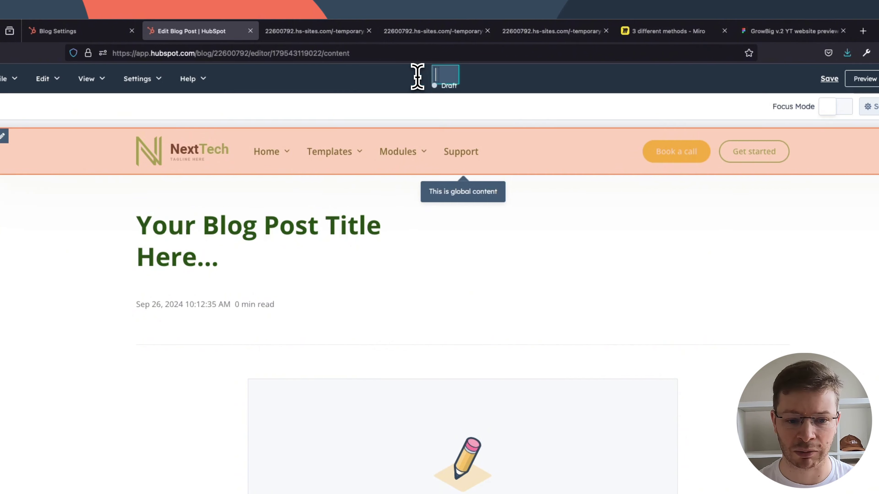
text(st b)
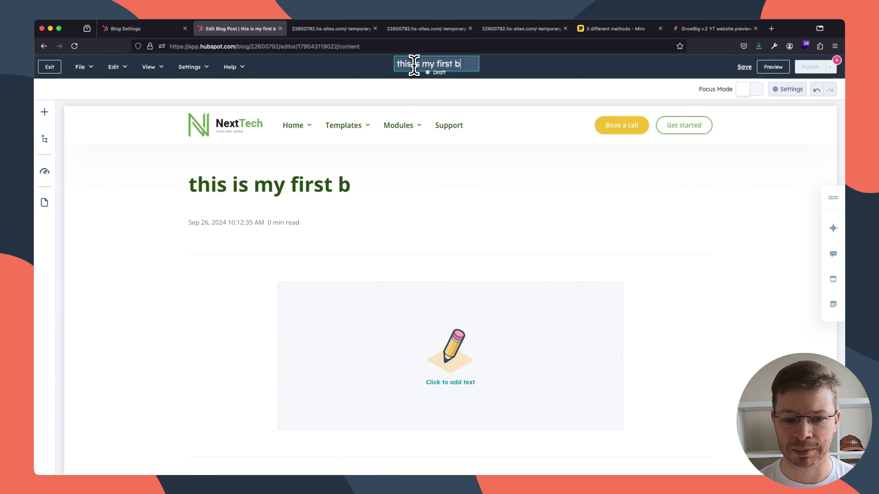
text(log post)
scroll(494, 141, down, 2)
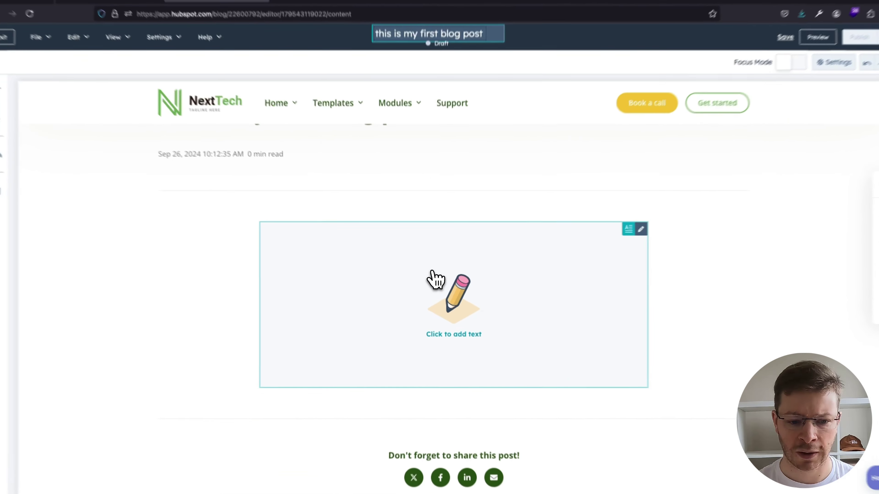
click(434, 282)
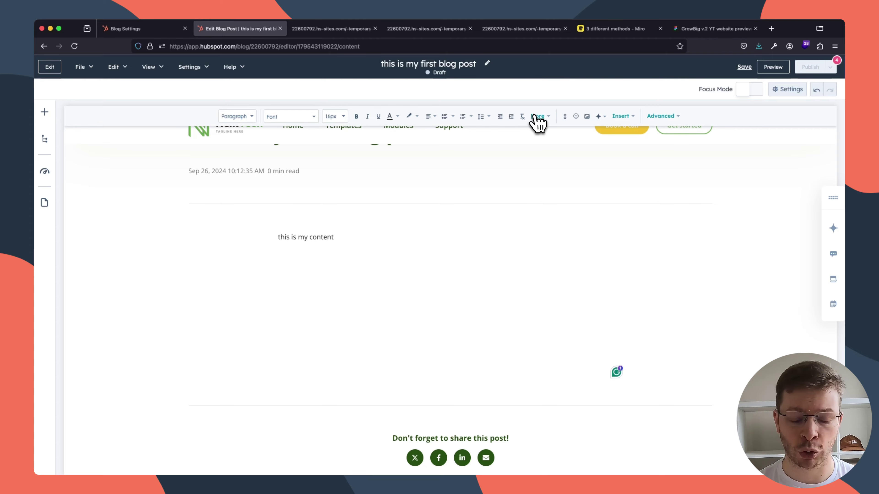
Add the theme's Bullet GB module below the text in the blog post body
click(45, 112)
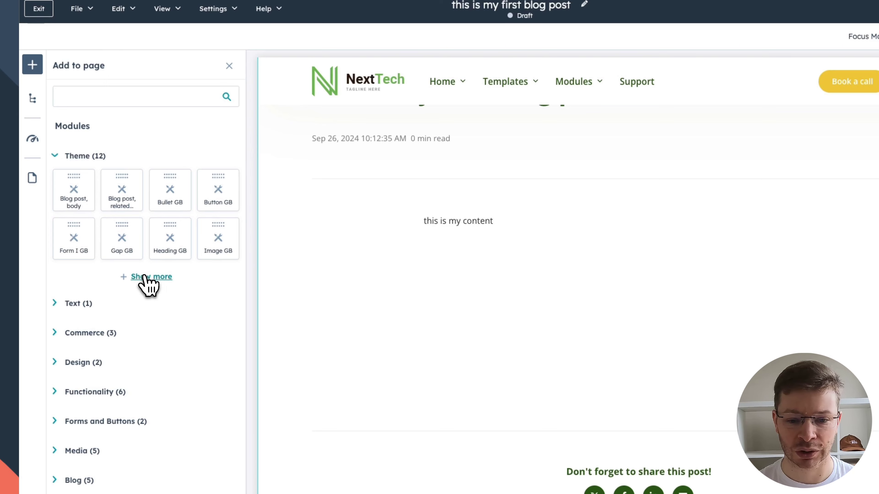
click(146, 277)
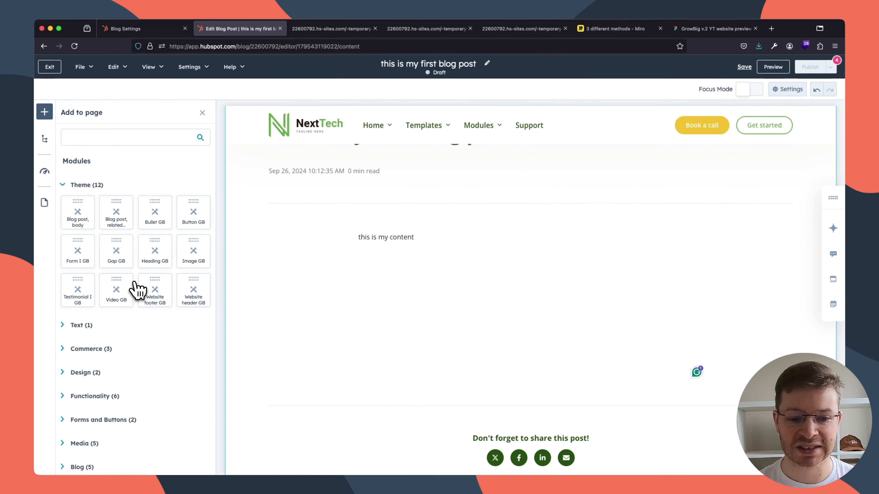
drag(158, 226, 432, 257)
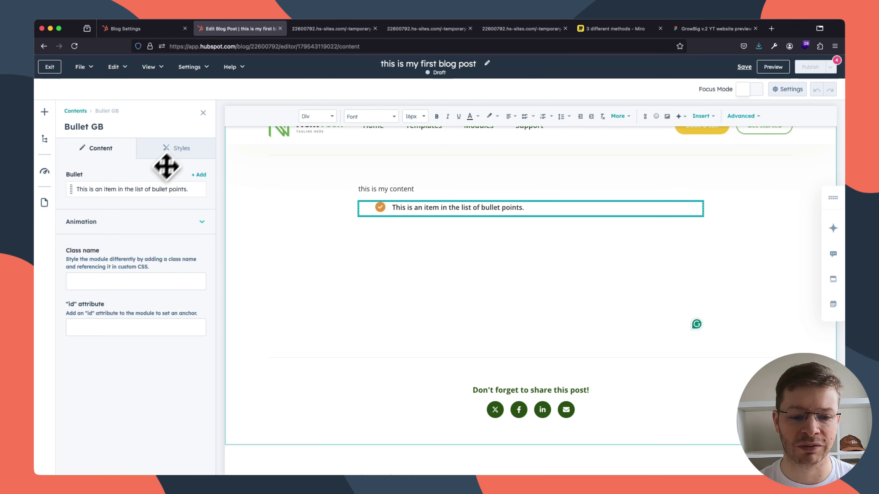
Set the uploaded image image_qs_preview_test-3-2 as the post's featured image and close the settings
click(195, 66)
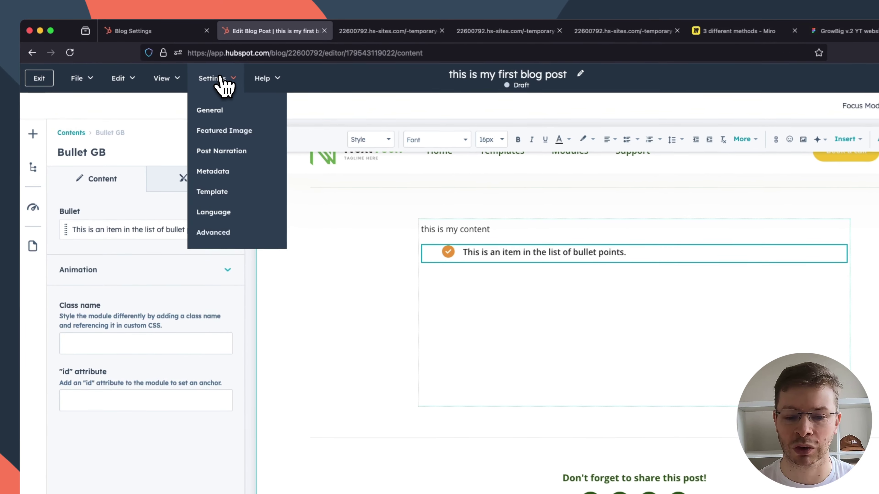
click(225, 135)
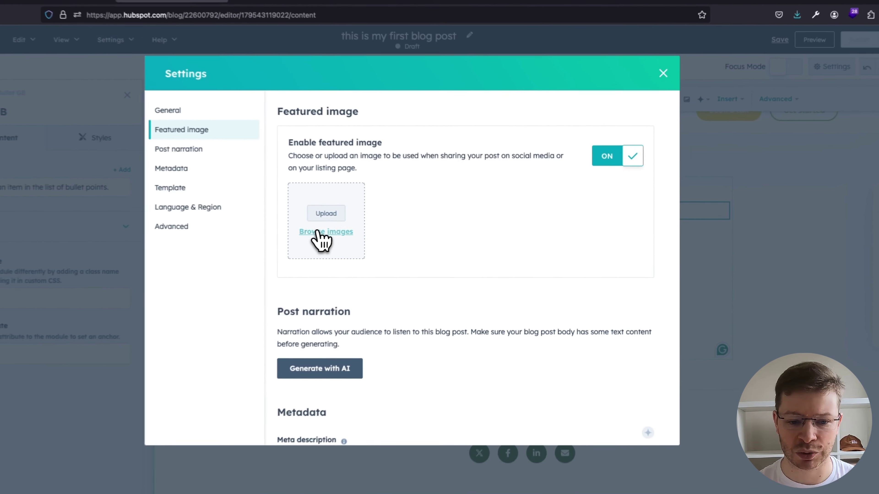
click(359, 225)
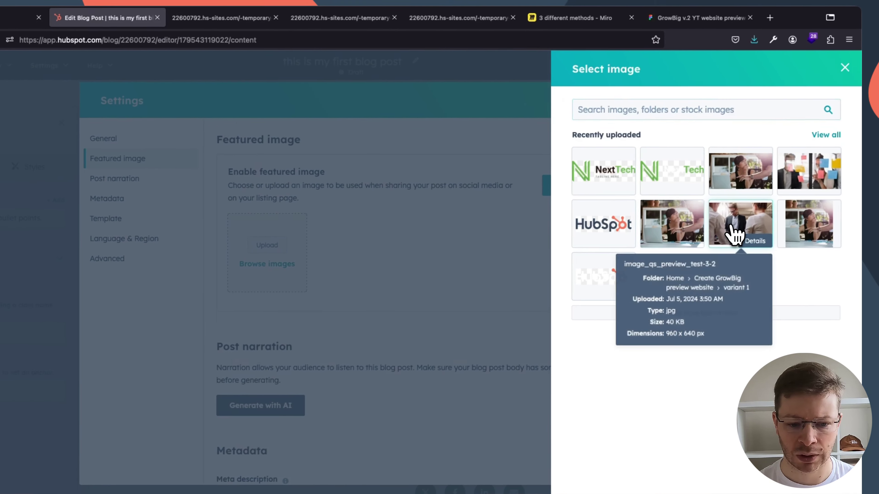
click(781, 195)
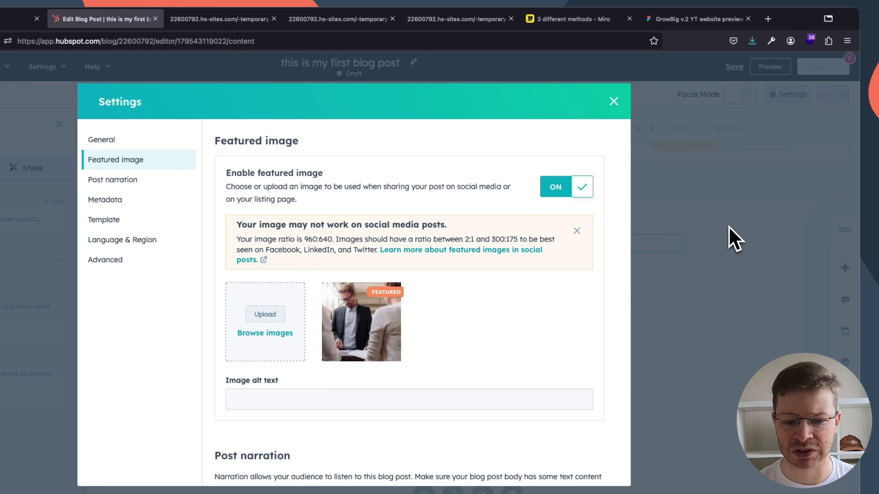
click(618, 105)
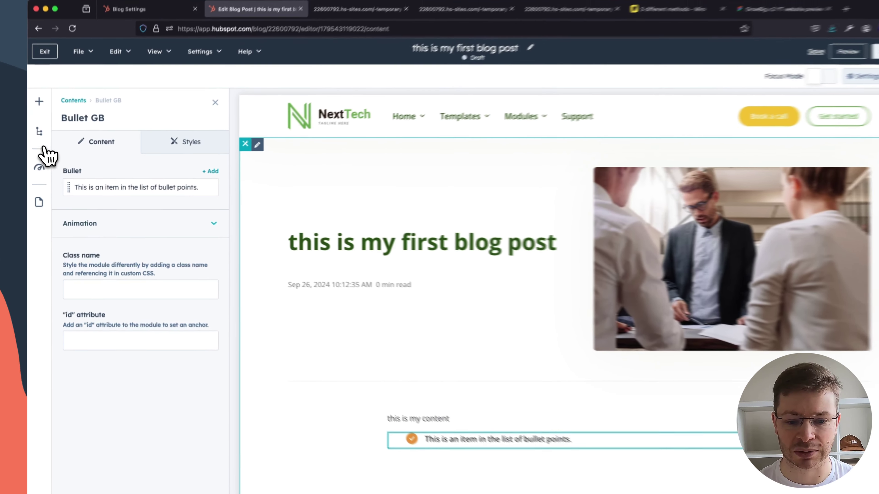
Set the header type of the static "Blog post, body" module to variant 2 and refresh the page preview
click(45, 139)
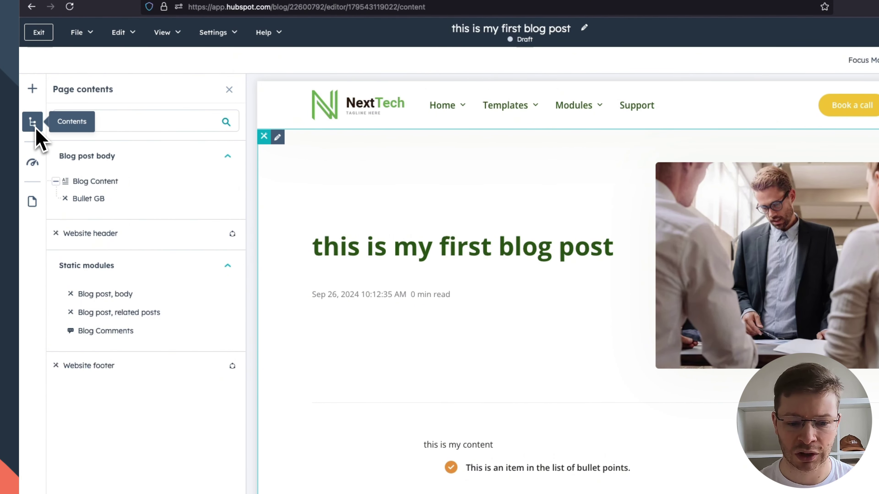
click(115, 294)
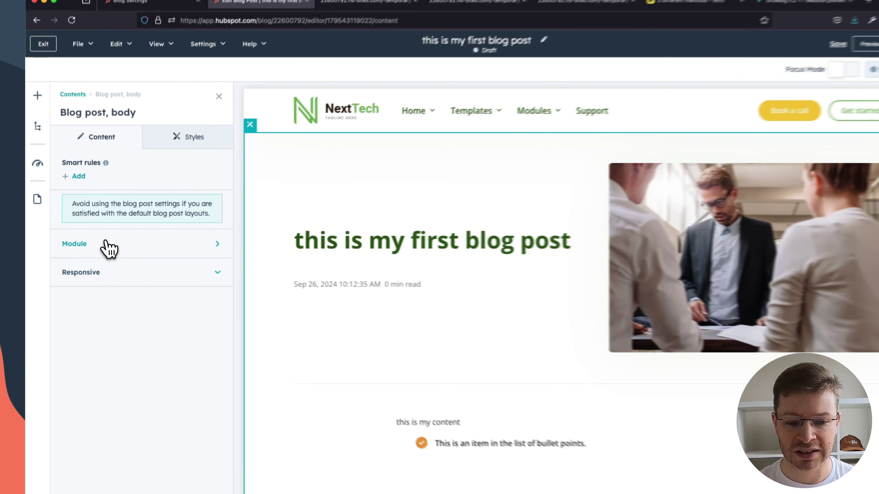
click(104, 242)
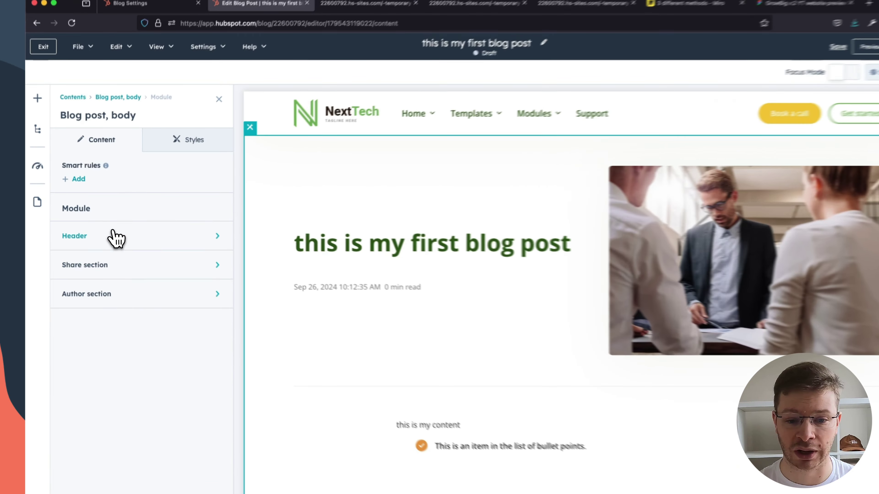
click(105, 233)
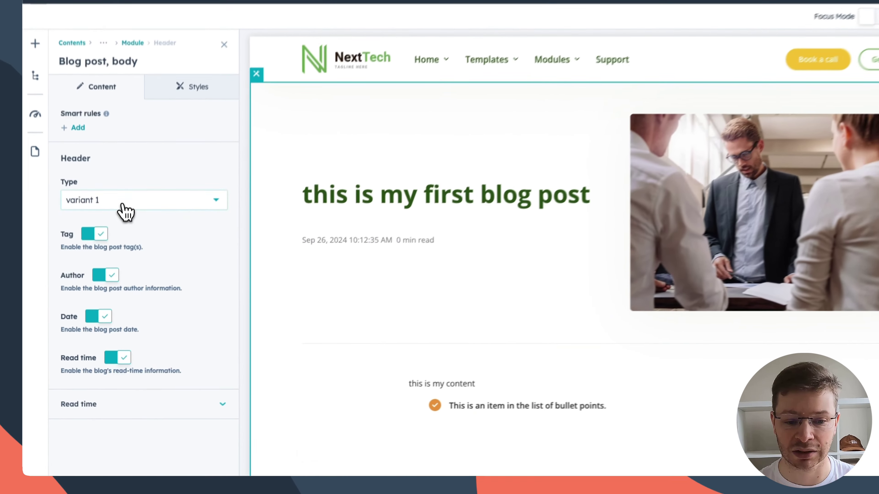
click(110, 244)
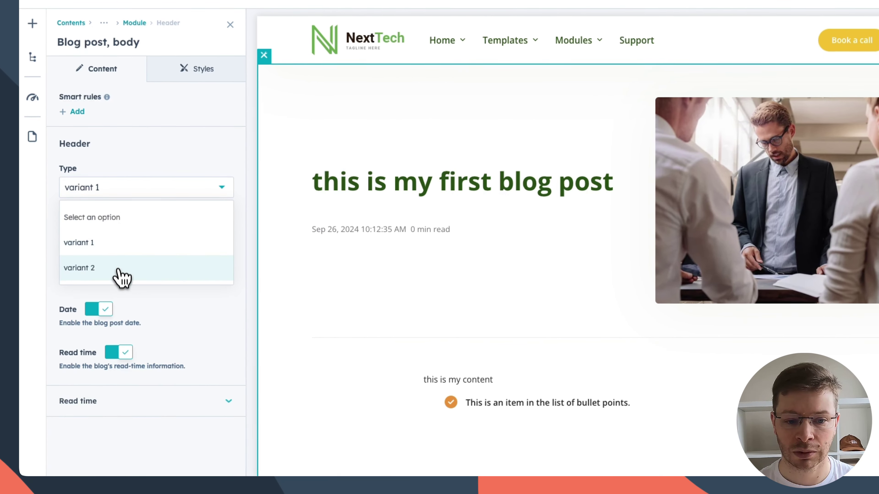
click(114, 308)
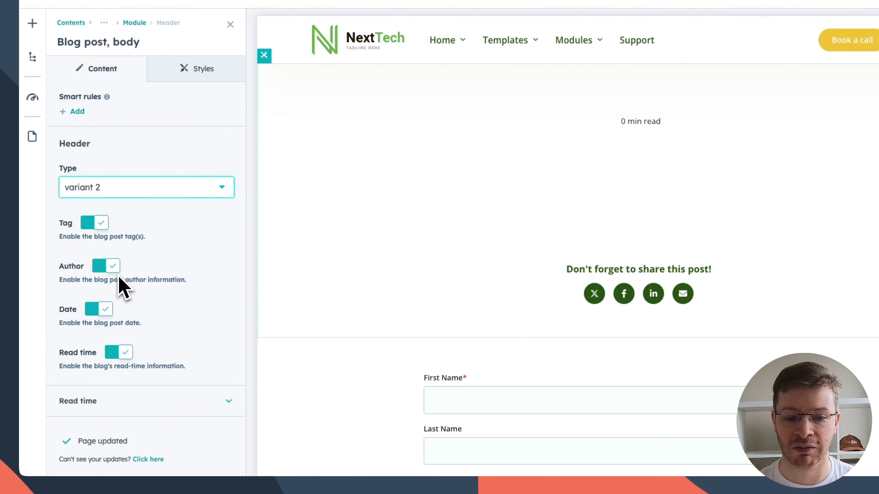
click(146, 460)
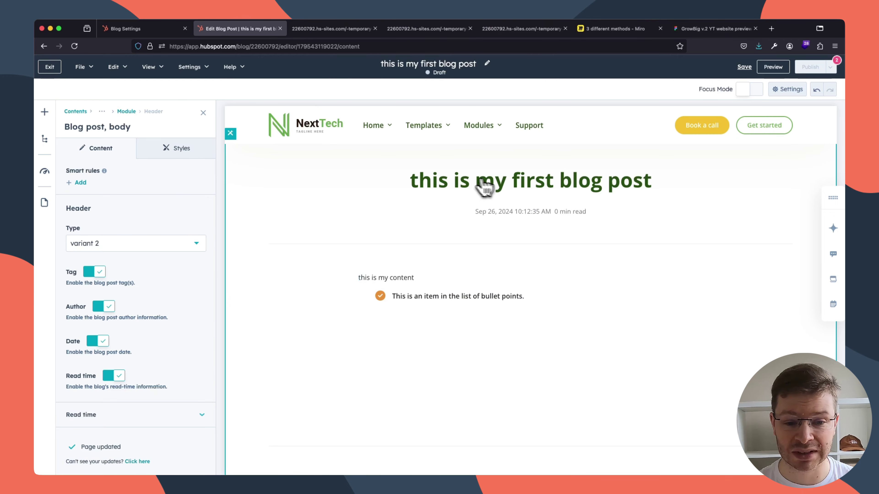
Create a new author from the post's general settings, filling in the author's public name, and assign it to the post
click(195, 69)
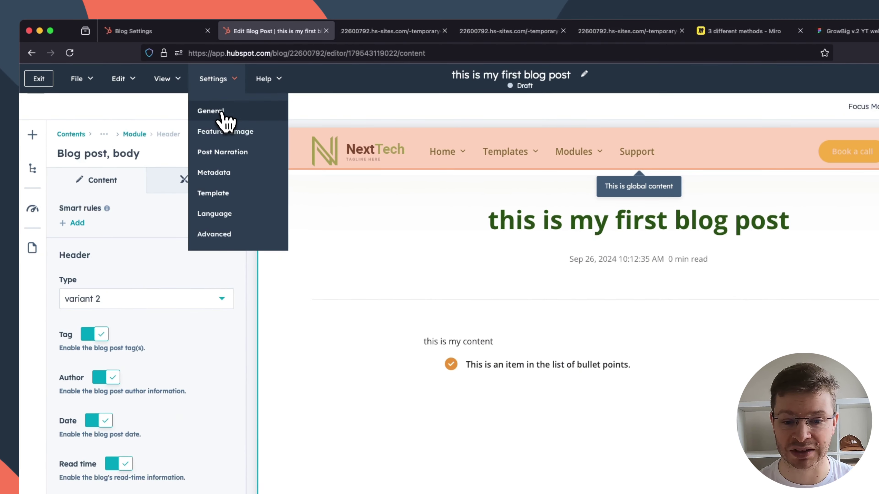
click(221, 112)
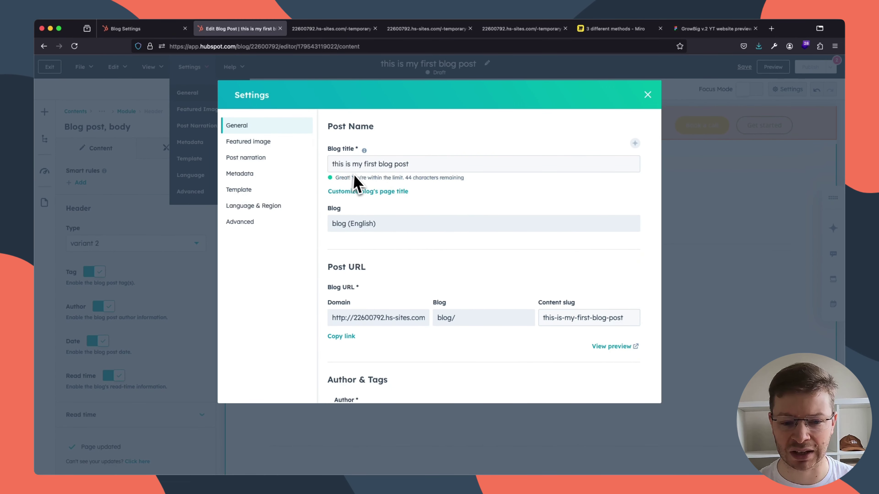
scroll(360, 183, down, 3)
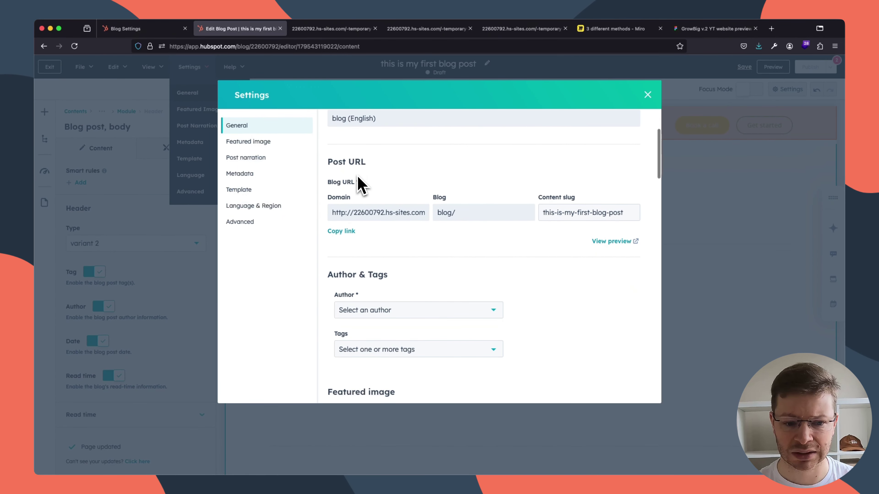
scroll(360, 184, down, 2)
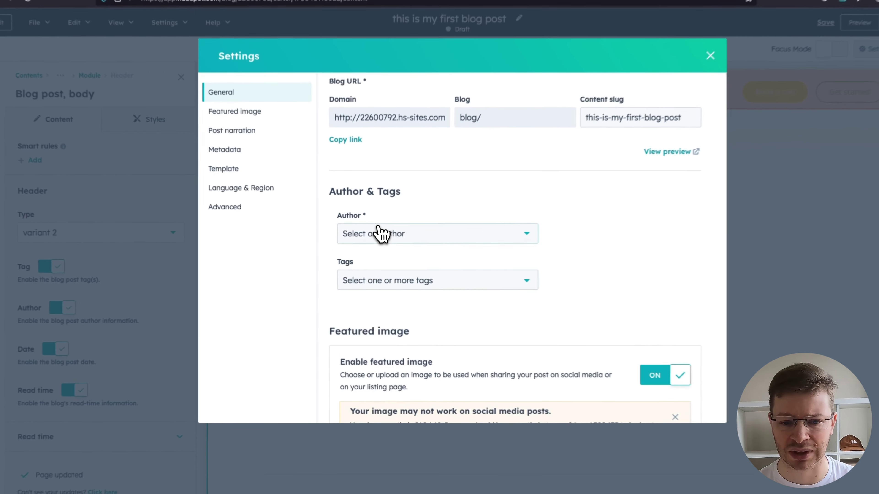
click(369, 244)
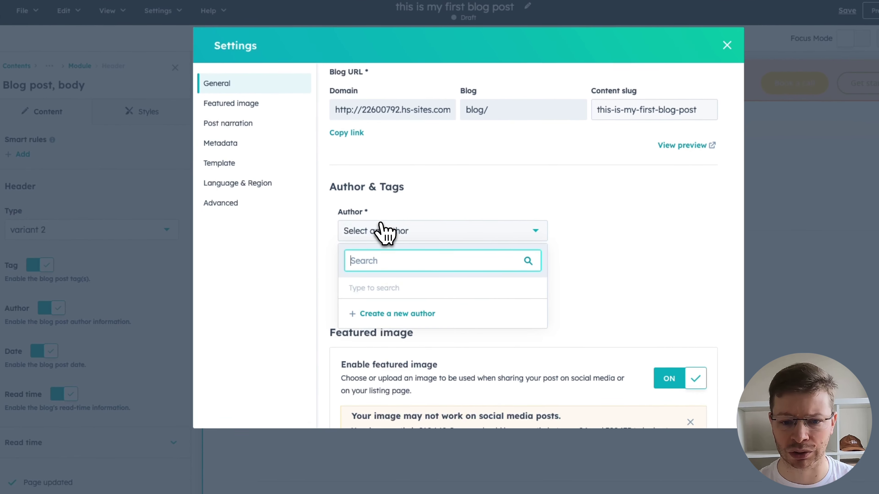
click(384, 313)
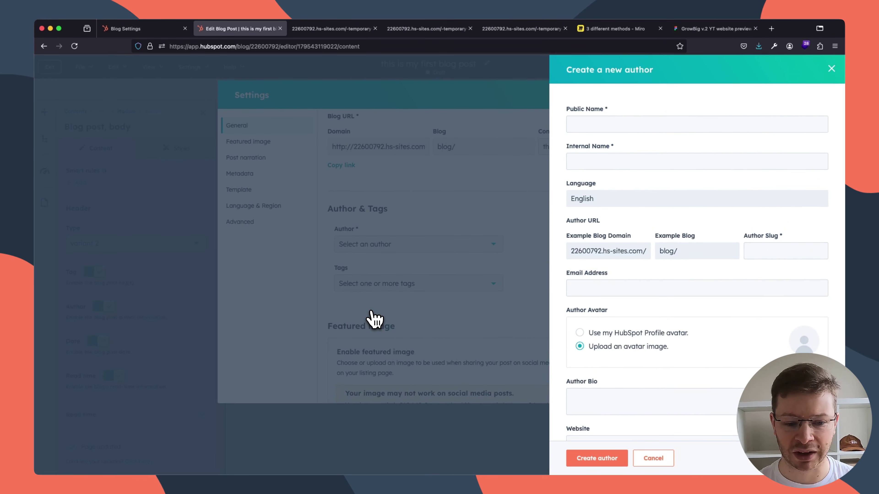
click(584, 125)
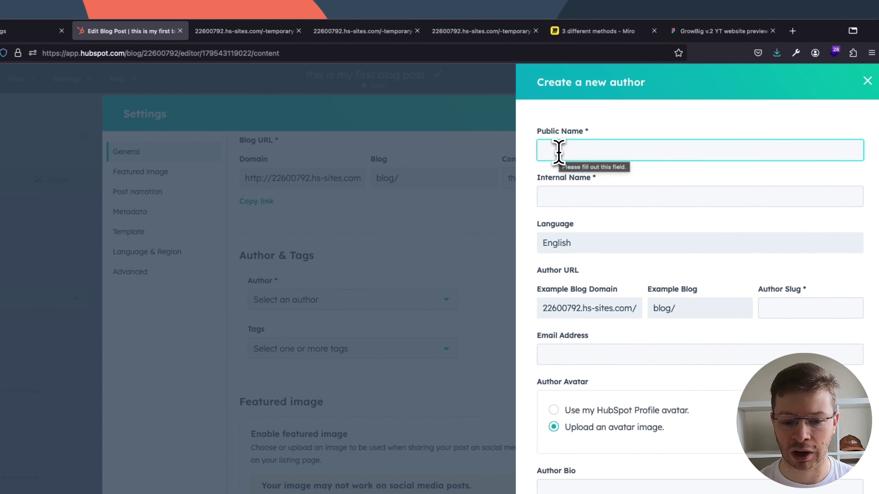
text(Paul b1)
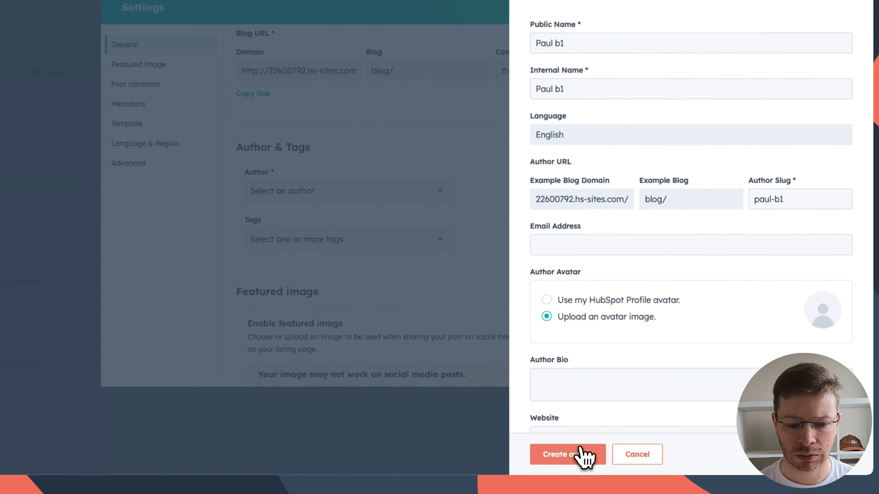
click(597, 458)
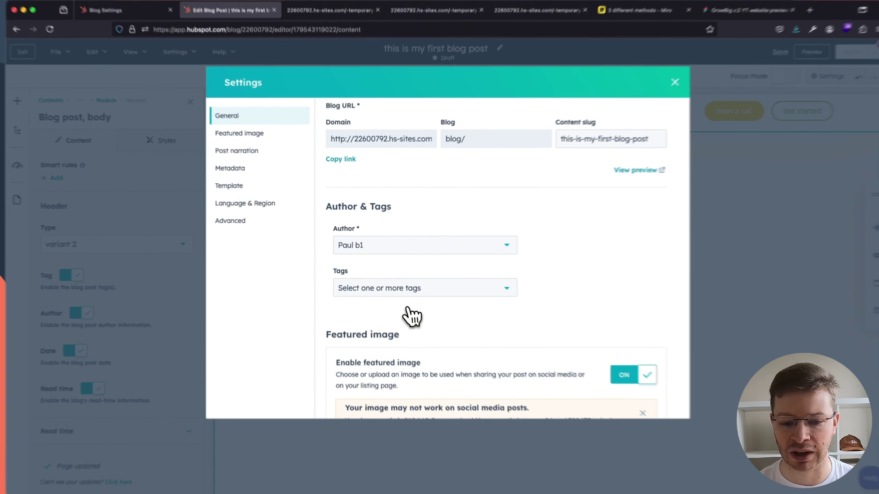
Create a tag named "HS website" and assign it to the blog post
click(398, 287)
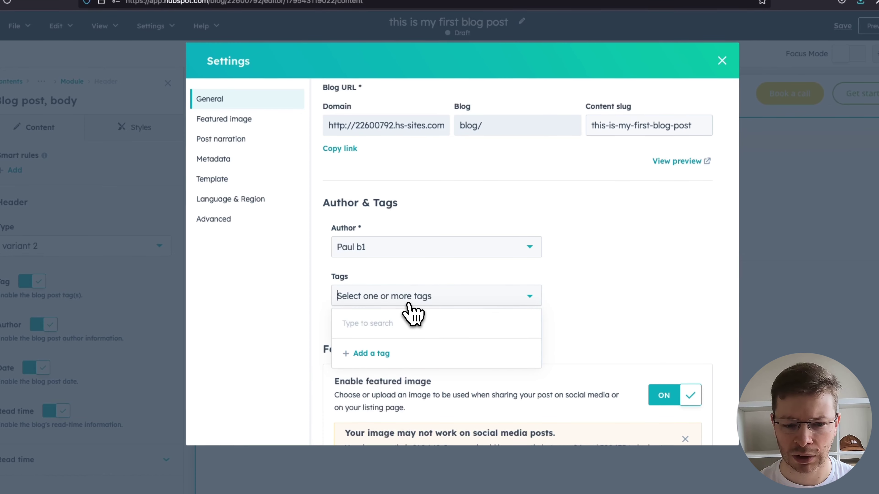
click(371, 357)
click(398, 121)
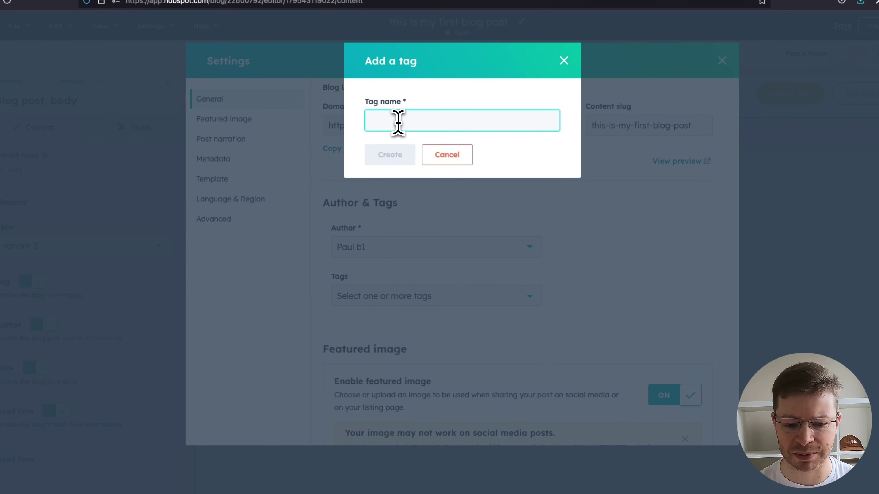
text(HS website)
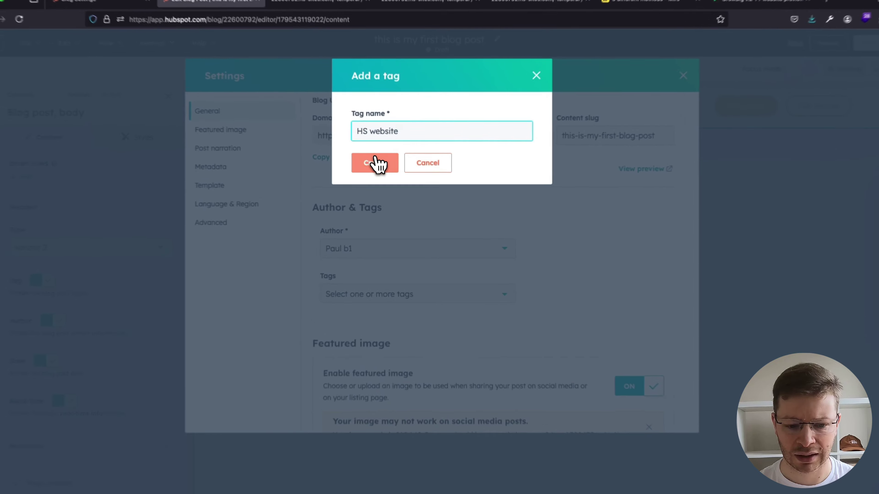
click(390, 154)
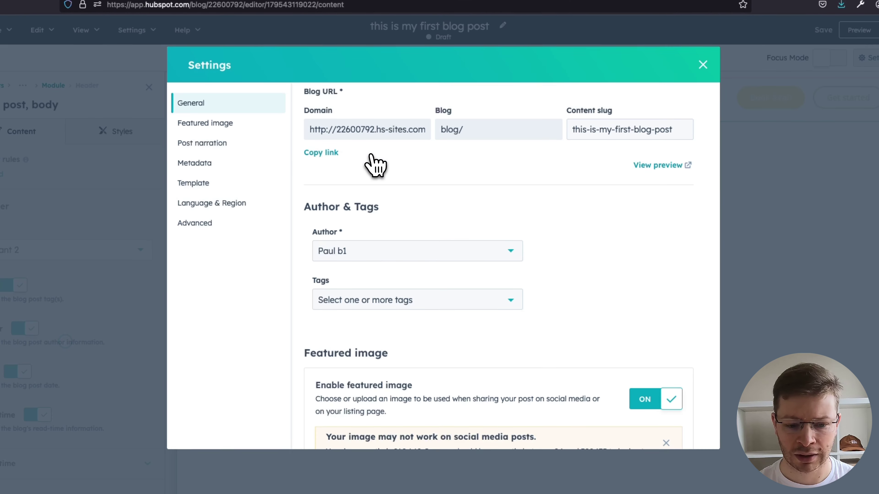
click(510, 300)
click(353, 326)
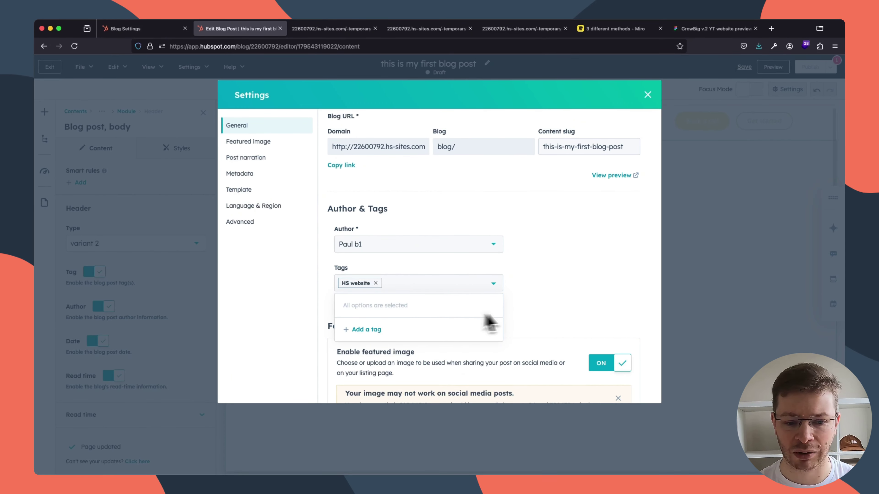
scroll(519, 311, down, 3)
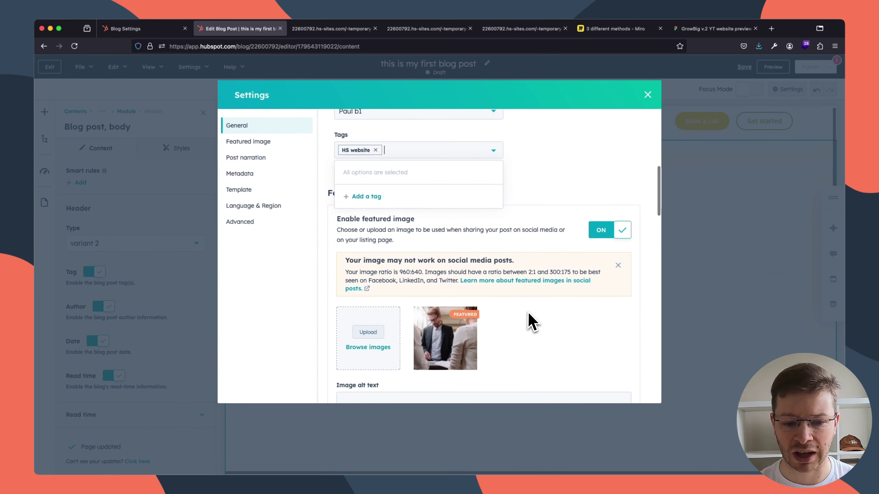
Set the post's meta description to "blog post" and close the settings
scroll(531, 320, down, 6)
click(524, 311)
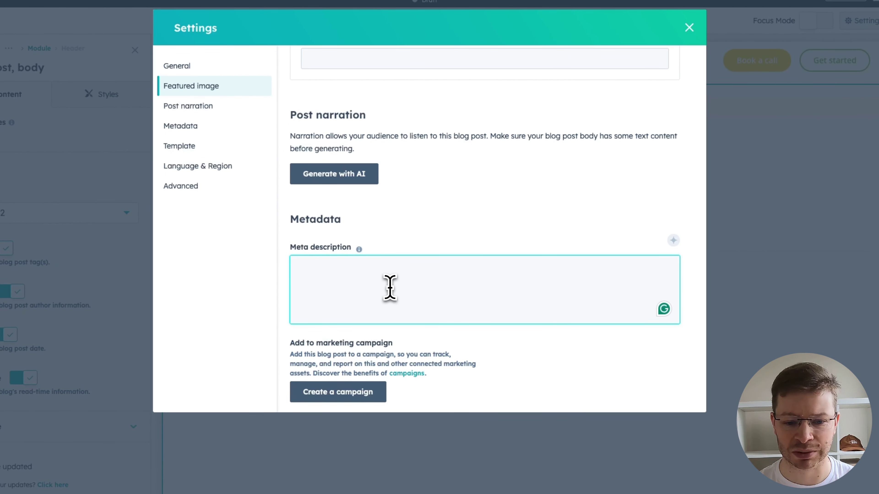
text(blog post)
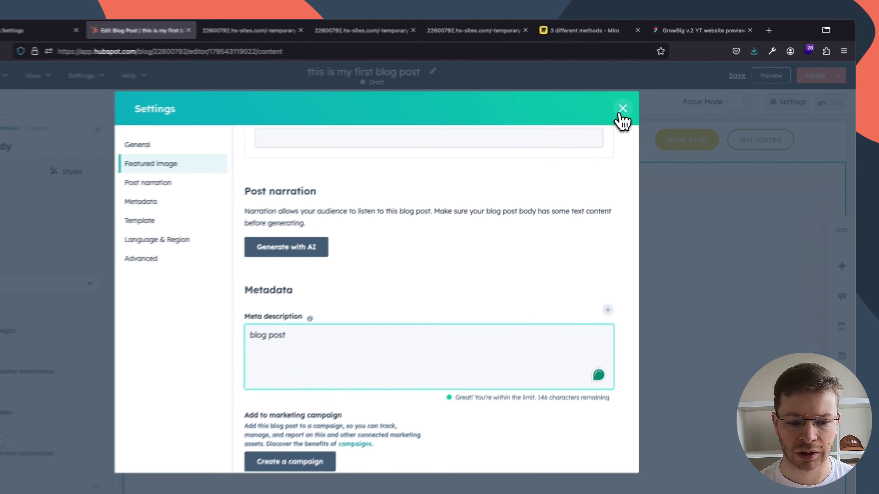
click(647, 95)
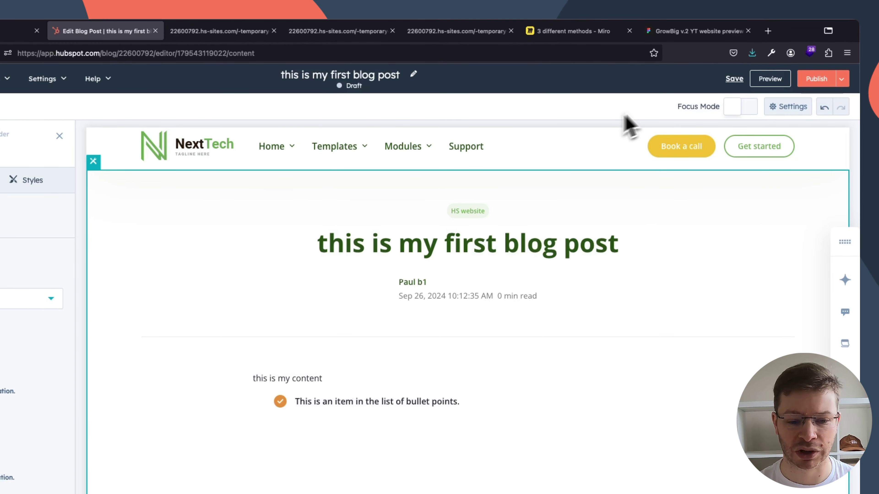
Publish the blog post and open its preview page to check the header, content and author sections
click(811, 80)
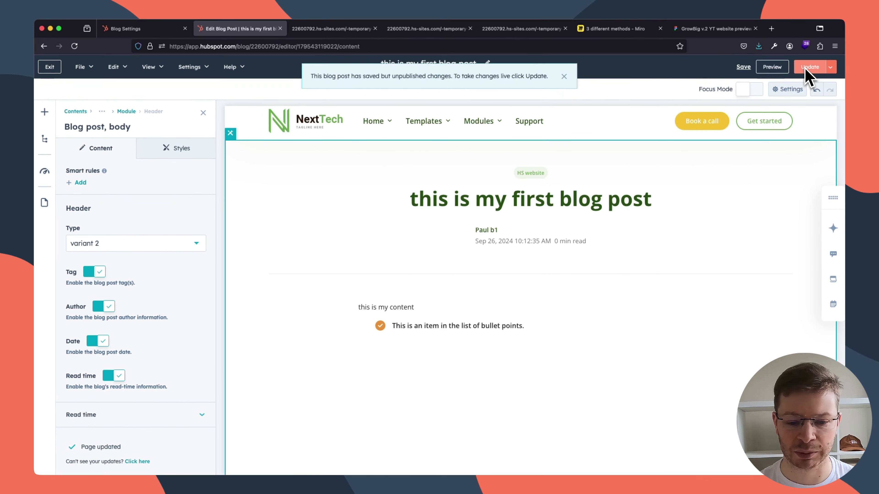
click(772, 66)
click(766, 77)
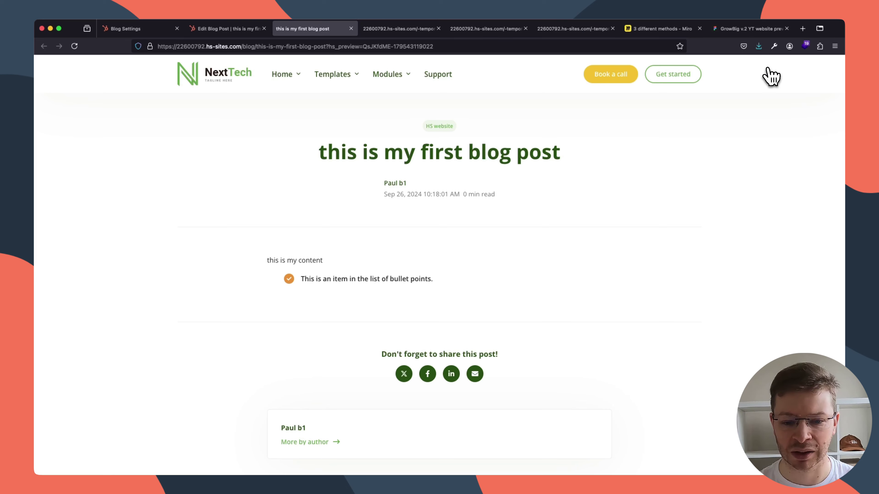
scroll(523, 178, down, 1)
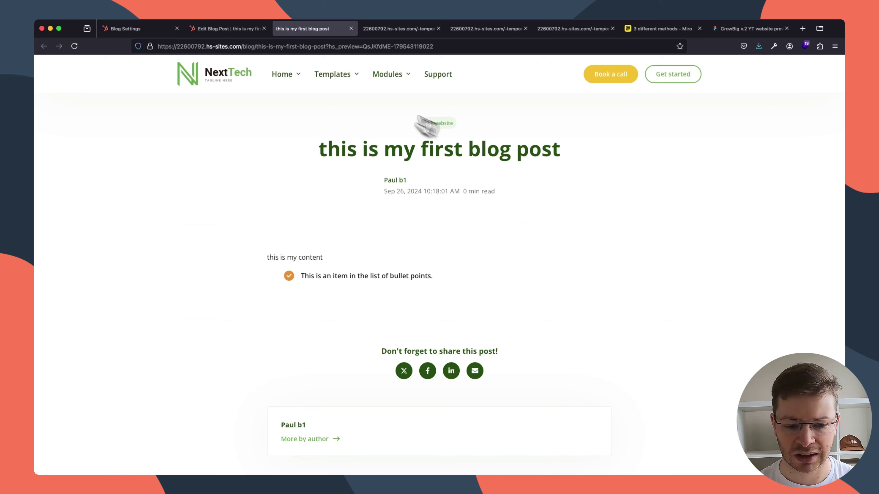
Shorten the previewed post's address to the site's /blog/ path, load the blog listing page and examine it down to the footer
click(256, 46)
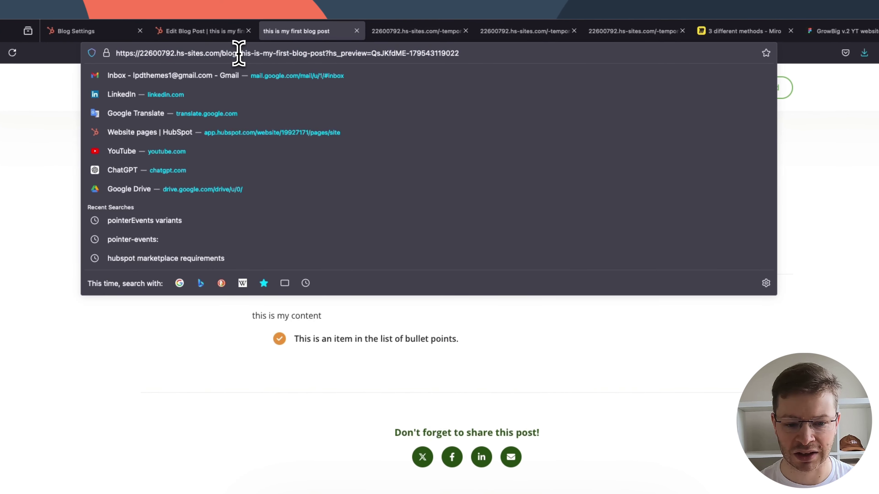
drag(239, 52, 544, 46)
key(BackSpace)
key(BackSpace)
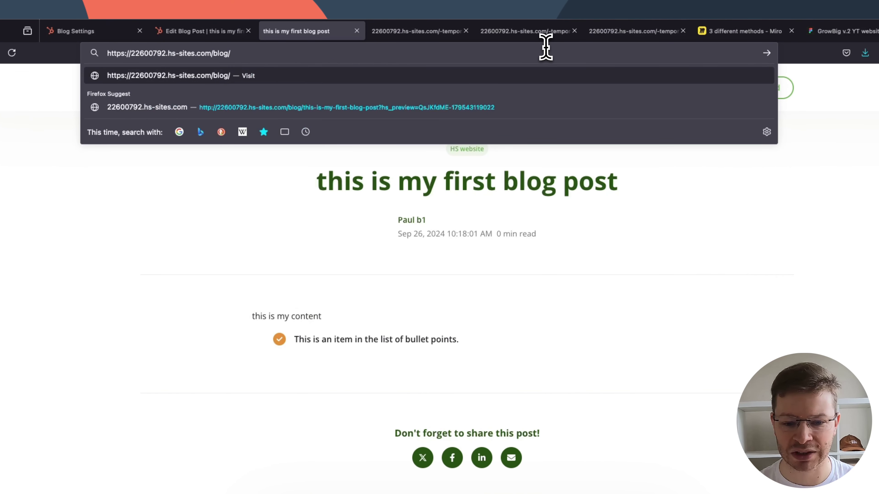
key(Return)
scroll(526, 143, down, 5)
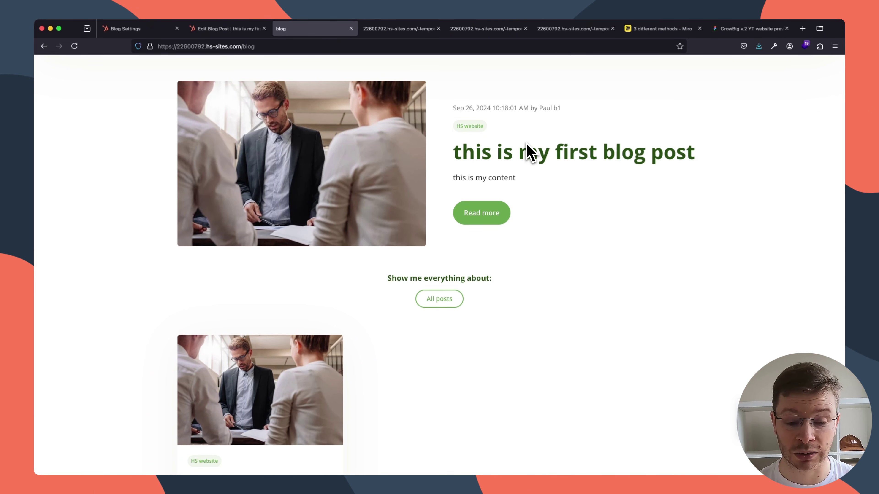
scroll(526, 143, down, 8)
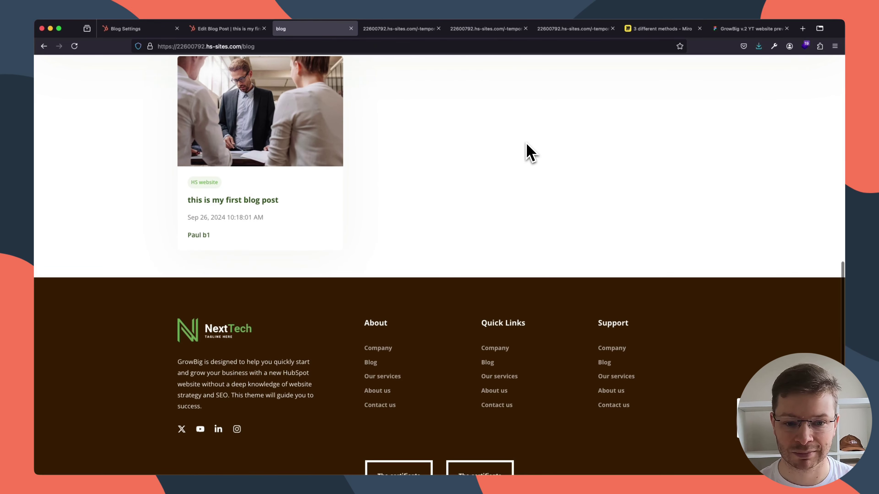